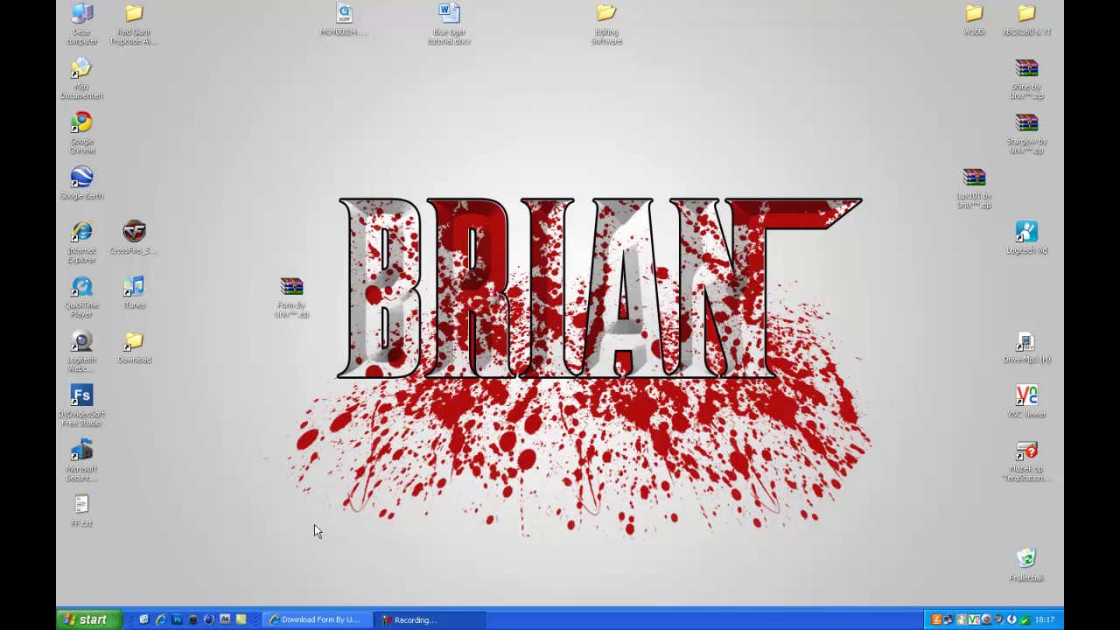
# Show the desktop and extract the Form zip archive onto it with WinRAR.
pyautogui.click(310, 620)
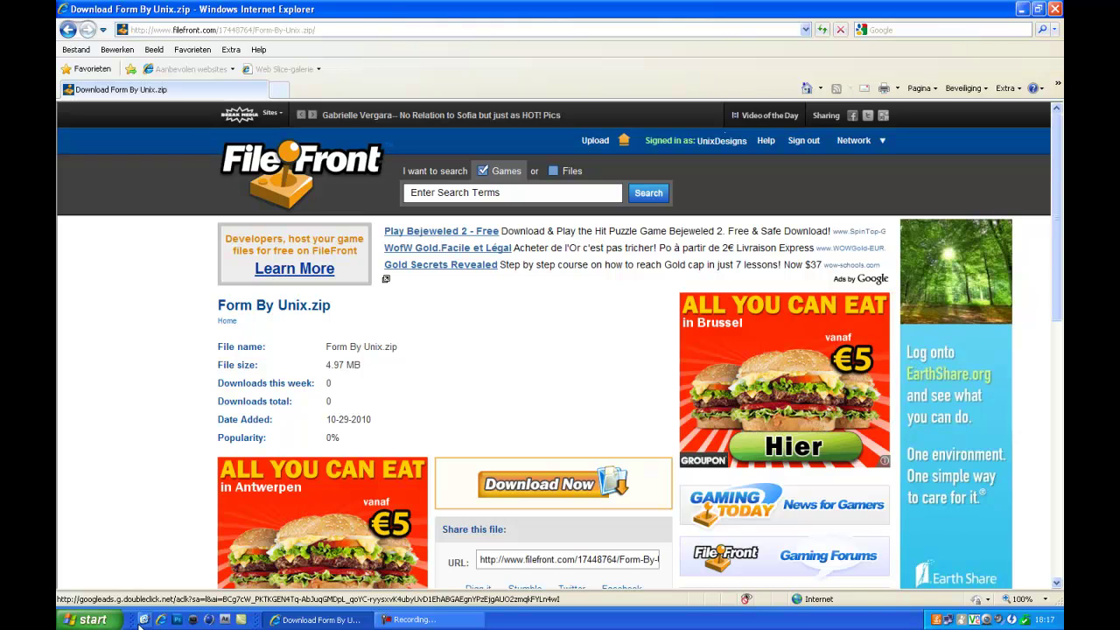
pyautogui.click(140, 622)
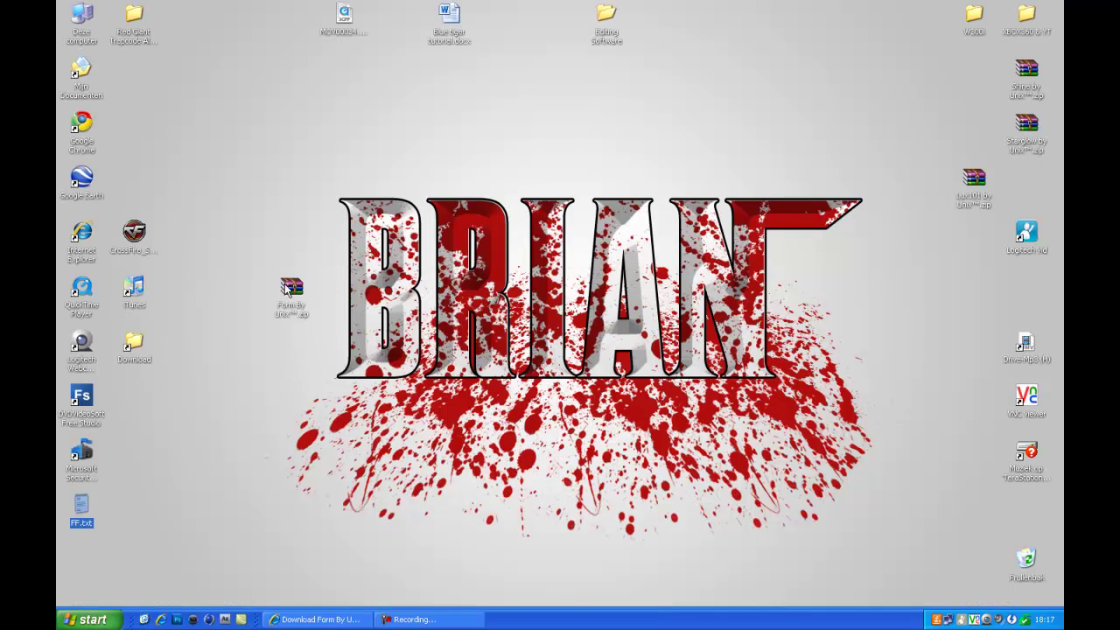
pyautogui.click(265, 400)
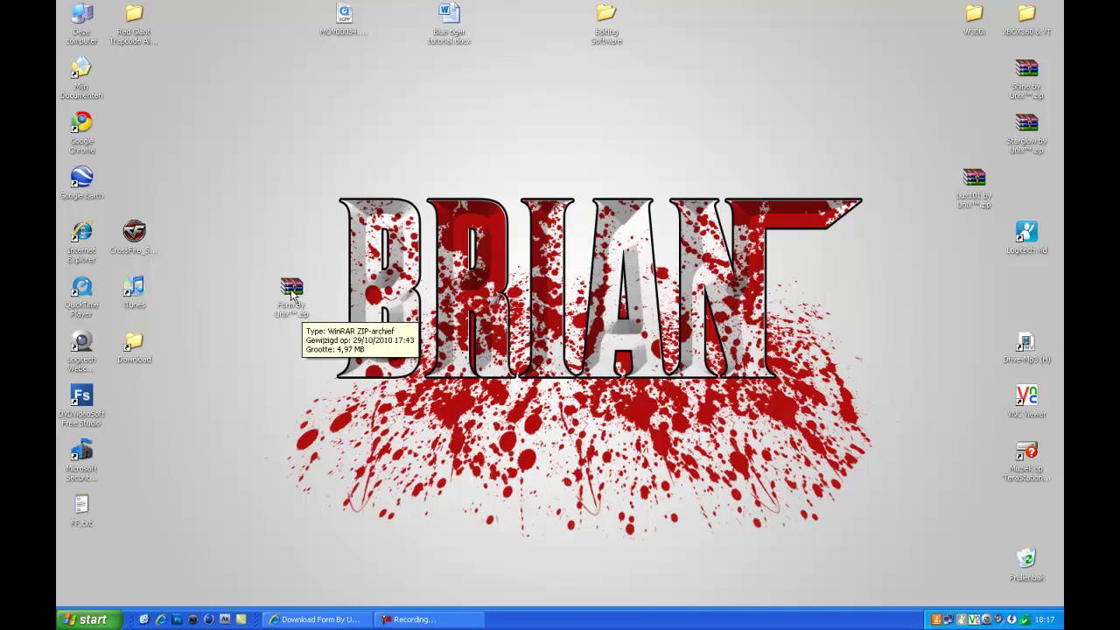
pyautogui.rightClick(292, 296)
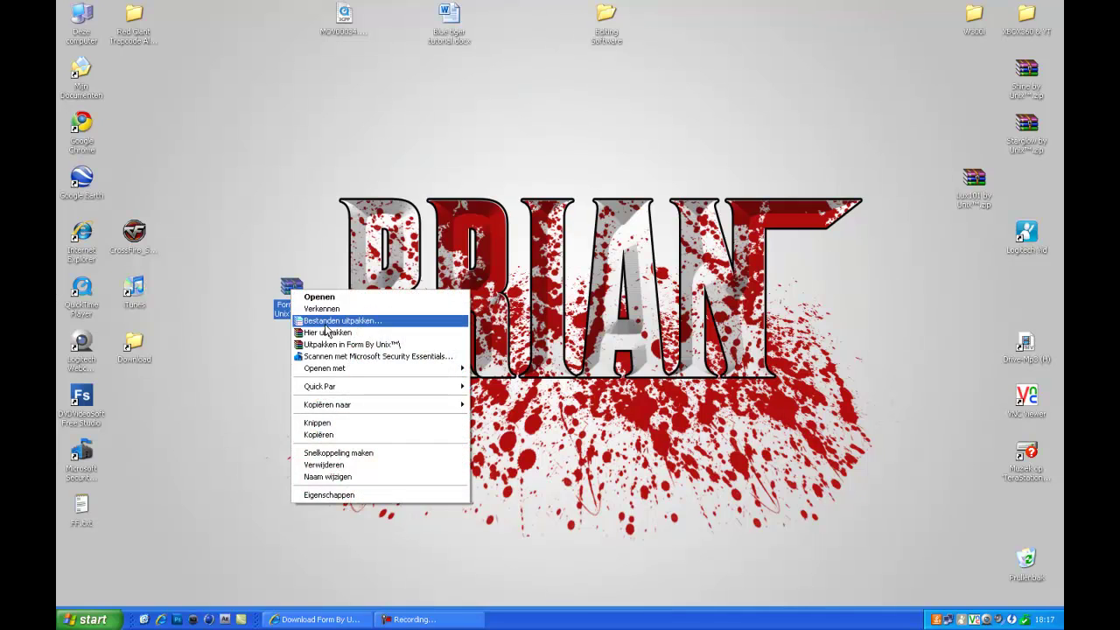
pyautogui.click(325, 333)
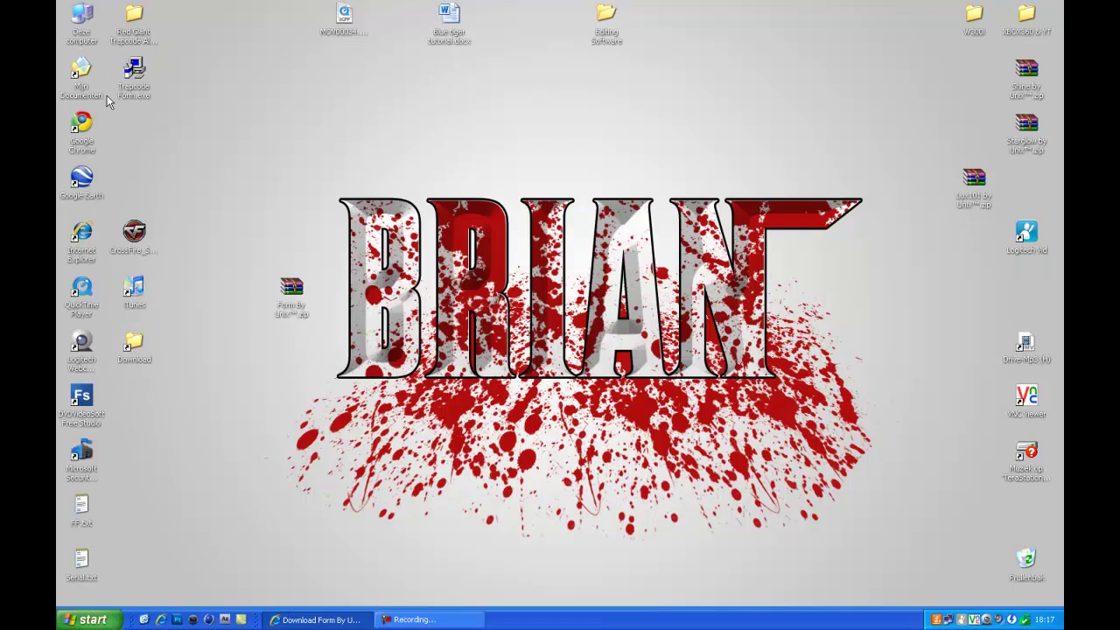
# Arrange Trapcode Form.exe on the desktop with Serial.txt directly below it.
pyautogui.moveTo(130, 66); pyautogui.dragTo(236, 448)
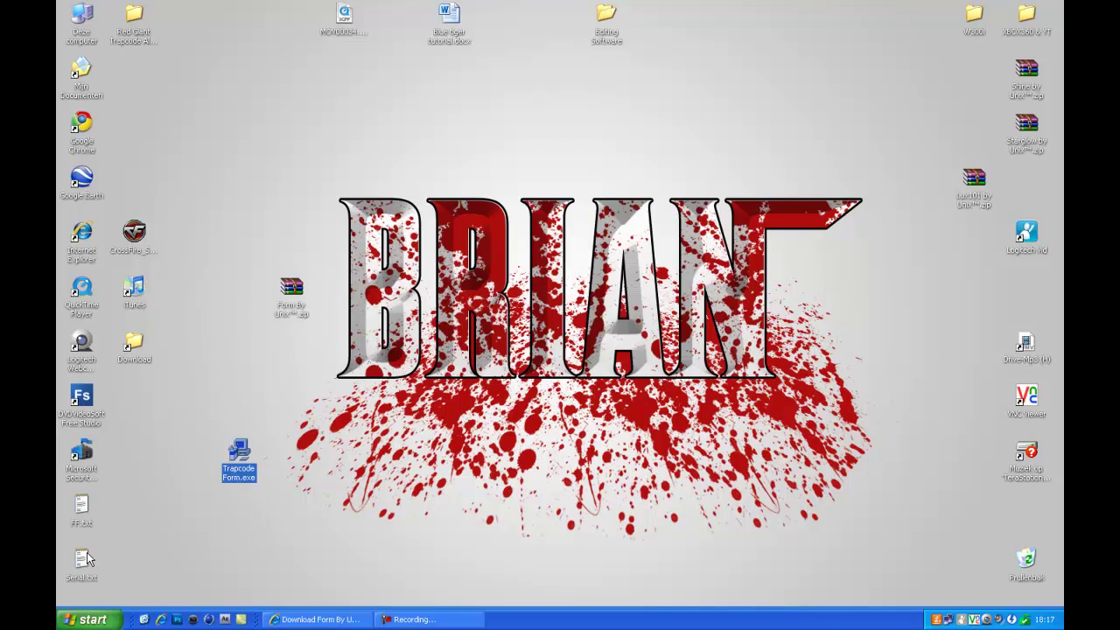
pyautogui.moveTo(86, 553); pyautogui.dragTo(244, 500)
pyautogui.click(295, 512)
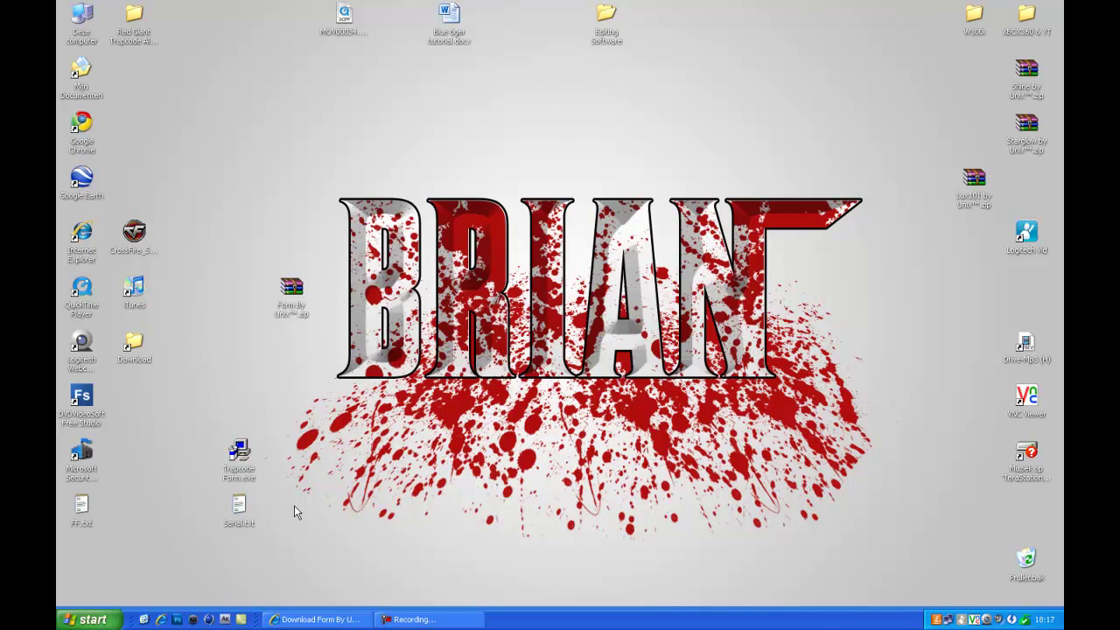
# Launch Trapcode Form.exe and advance past the Red Giant splash, Form splash and Welcome screens.
pyautogui.click(242, 450)
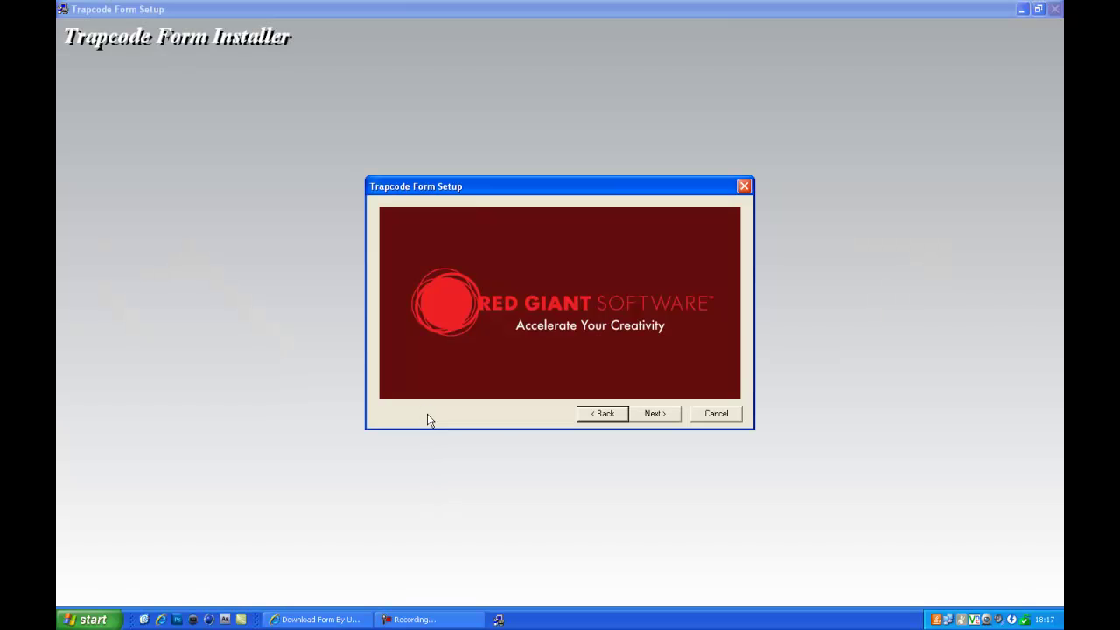
pyautogui.click(654, 417)
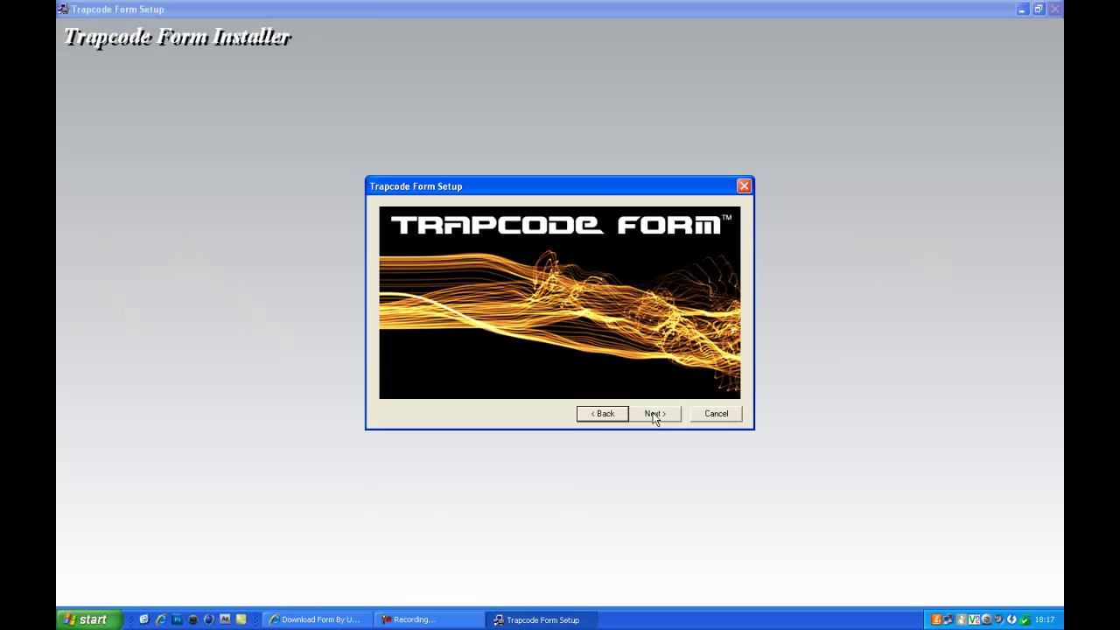
pyautogui.click(653, 417)
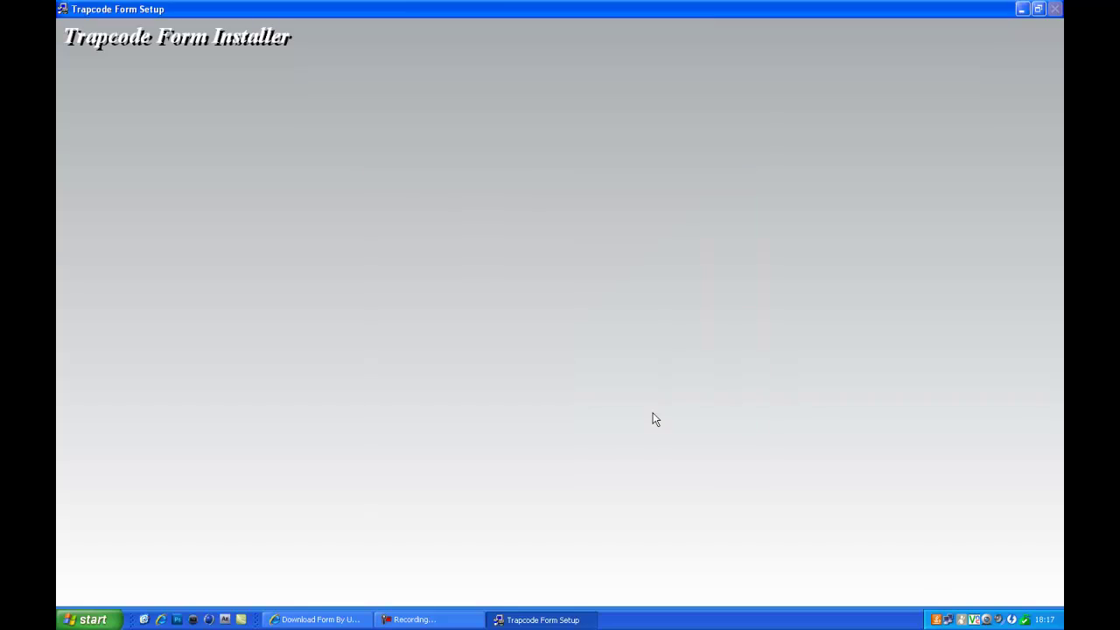
pyautogui.click(654, 417)
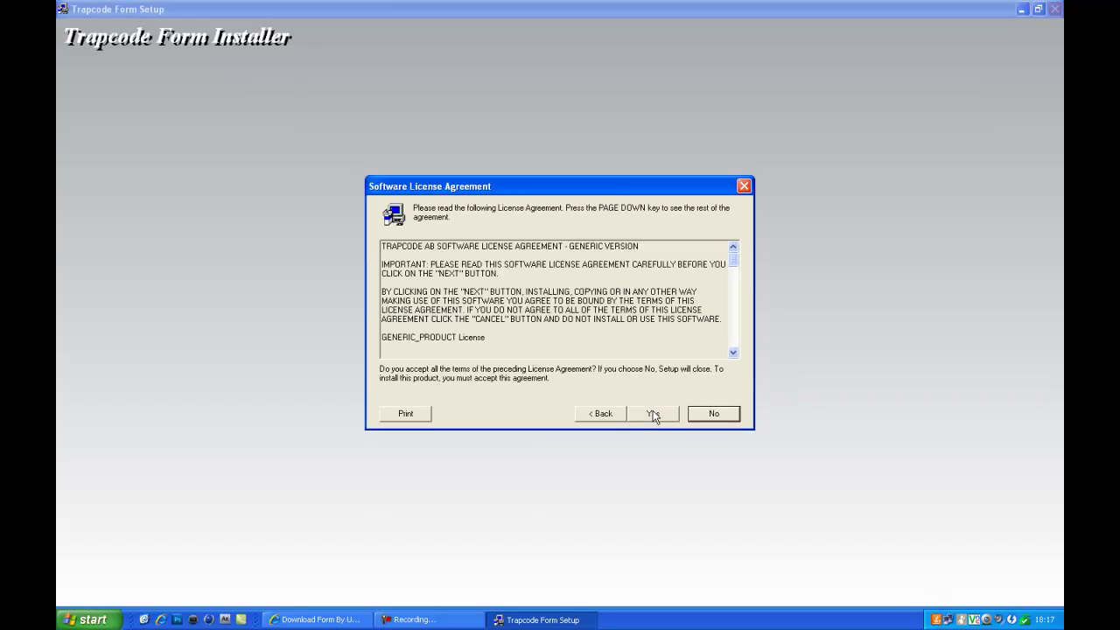
# Accept the licence agreement, choose serial-number registration, and select one serial in Serial.txt.
pyautogui.click(657, 413)
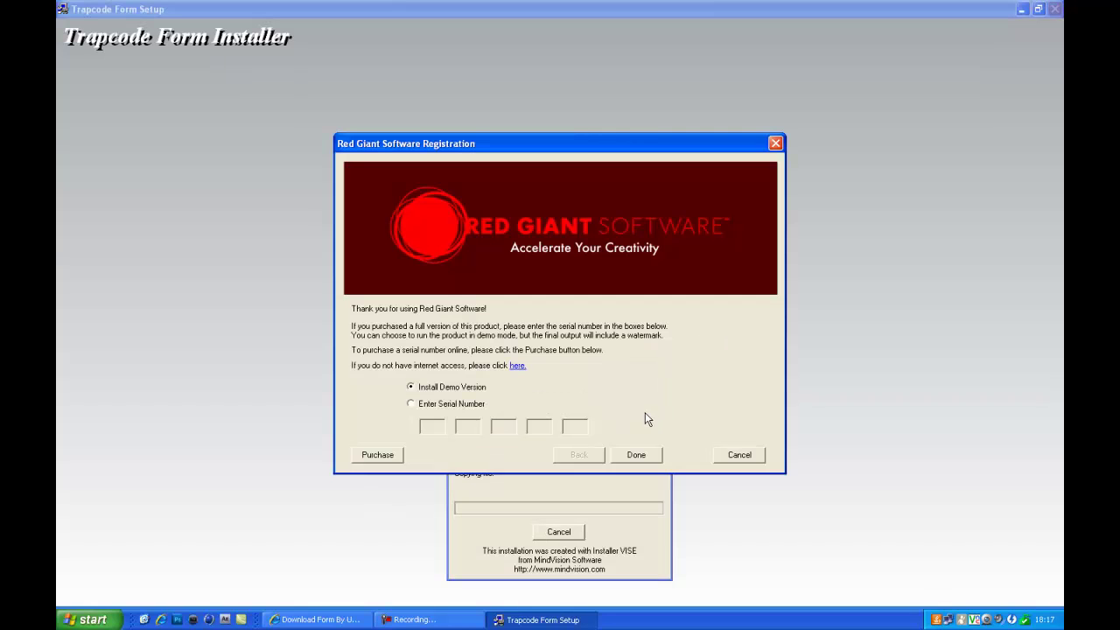
pyautogui.click(411, 403)
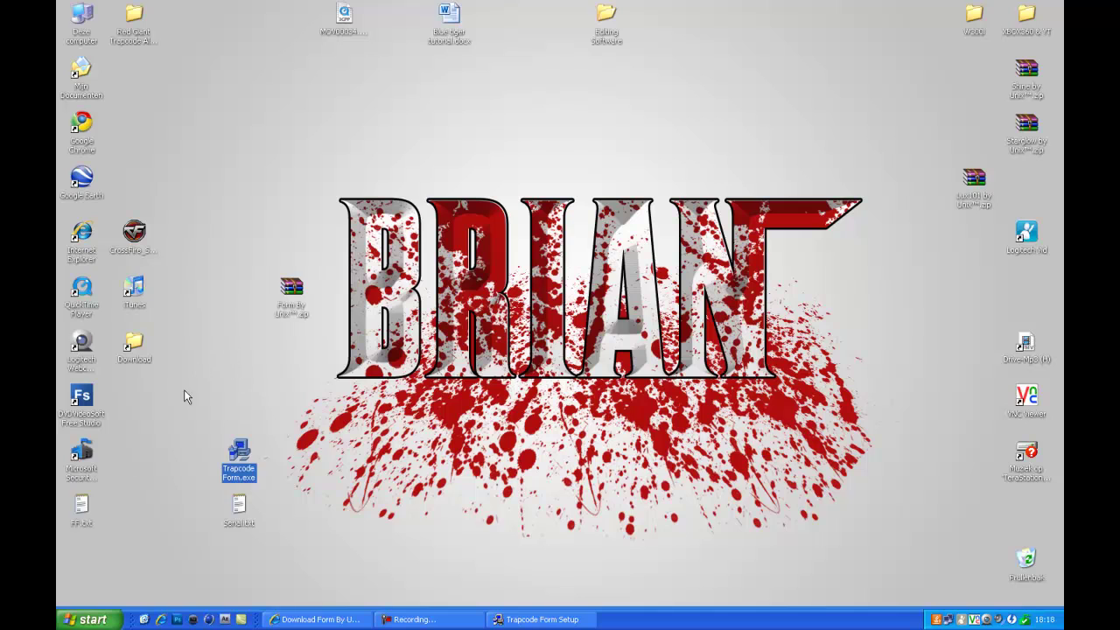
pyautogui.doubleClick(236, 511)
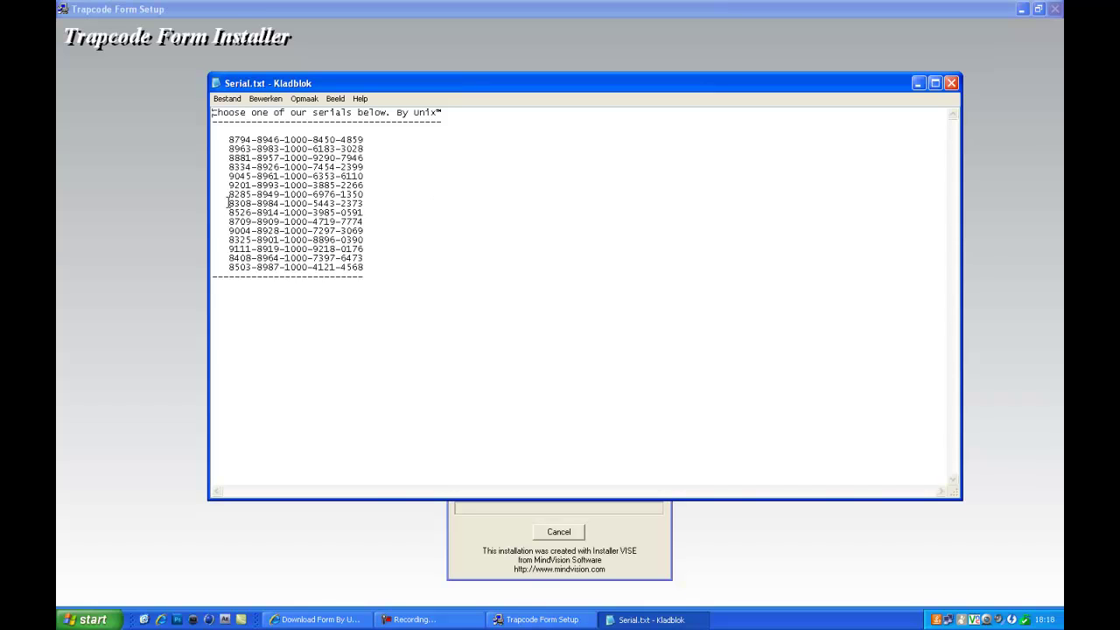
pyautogui.moveTo(228, 203); pyautogui.dragTo(374, 204)
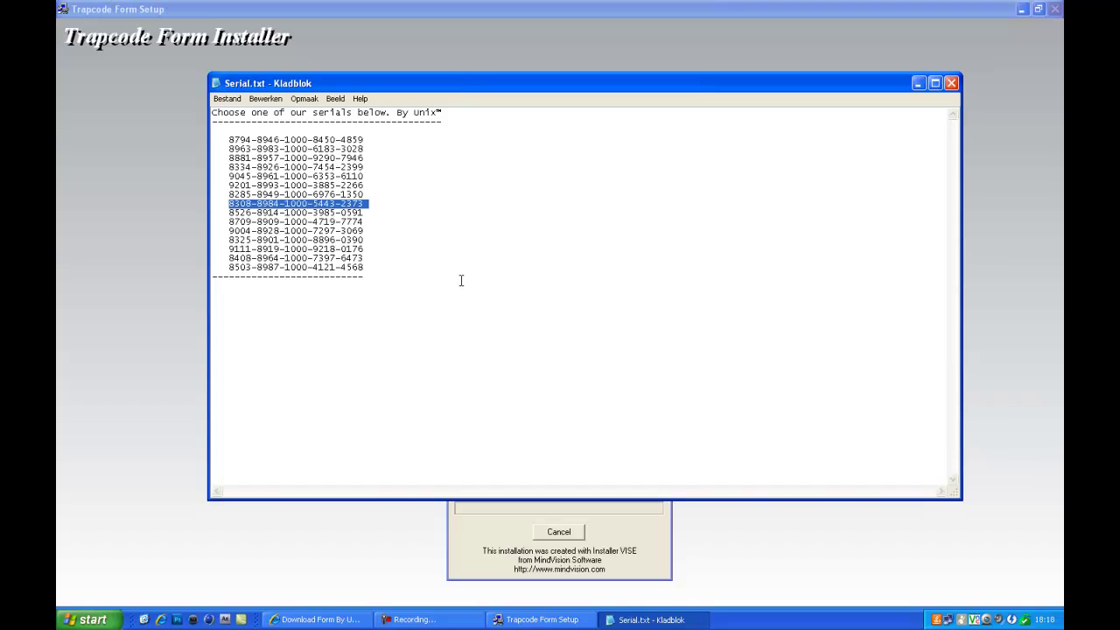
# Enter the selected serial from Serial.txt into the registration boxes and finish registering.
pyautogui.click(543, 619)
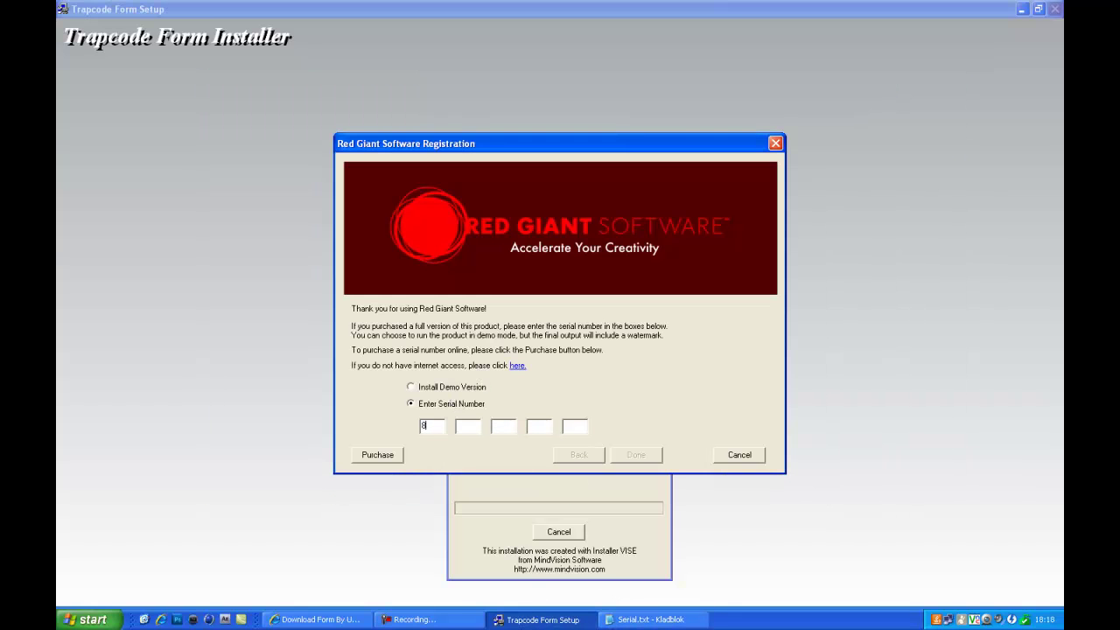
pyautogui.click(623, 619)
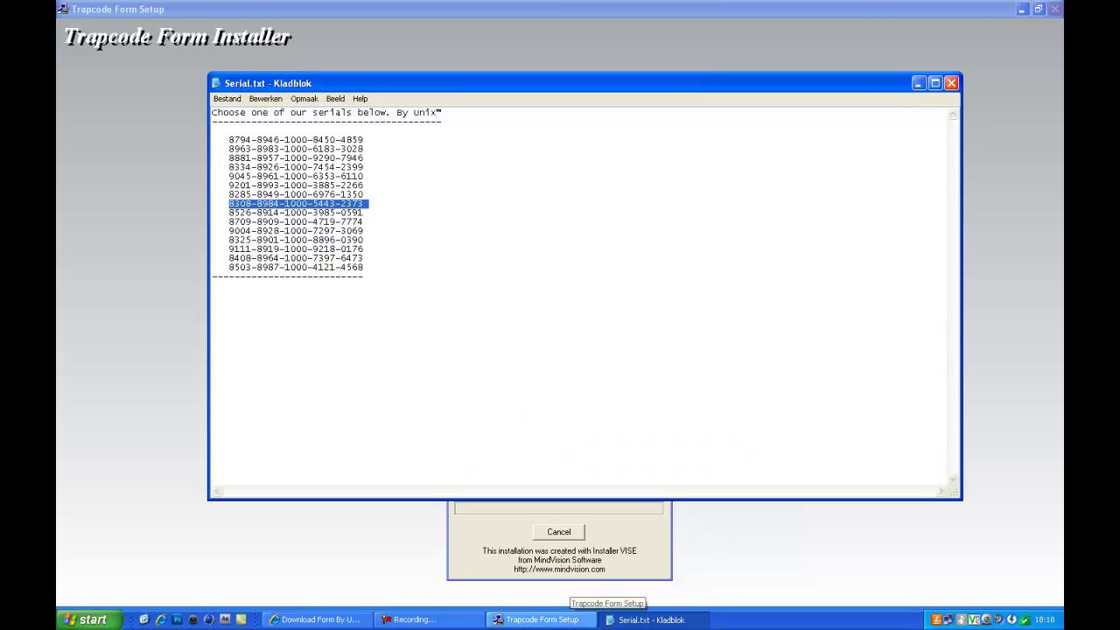
pyautogui.click(560, 620)
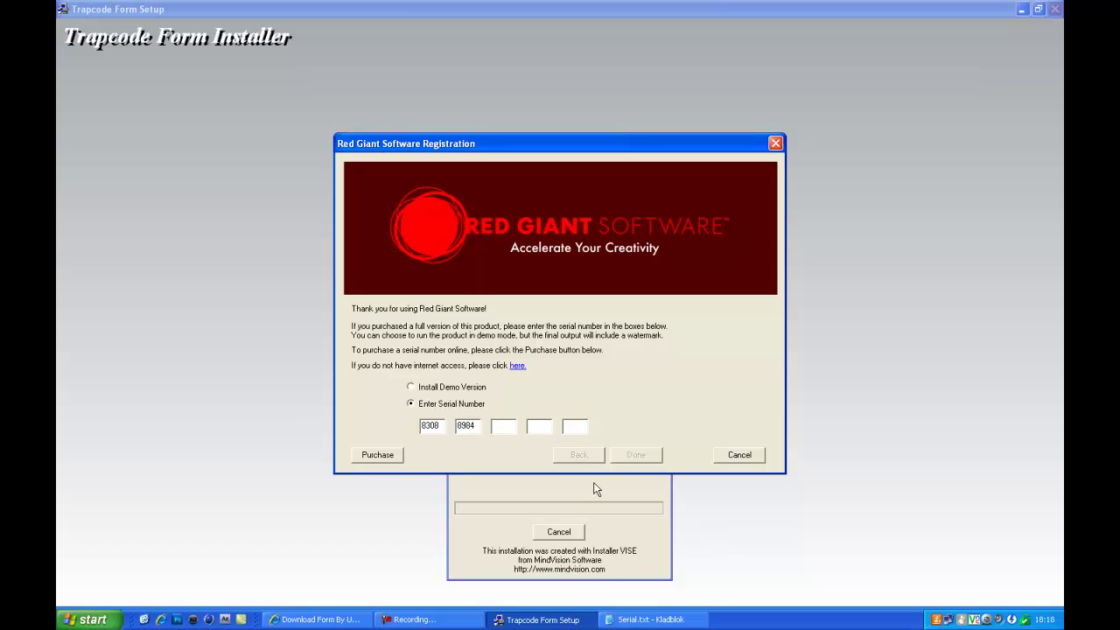
pyautogui.click(610, 618)
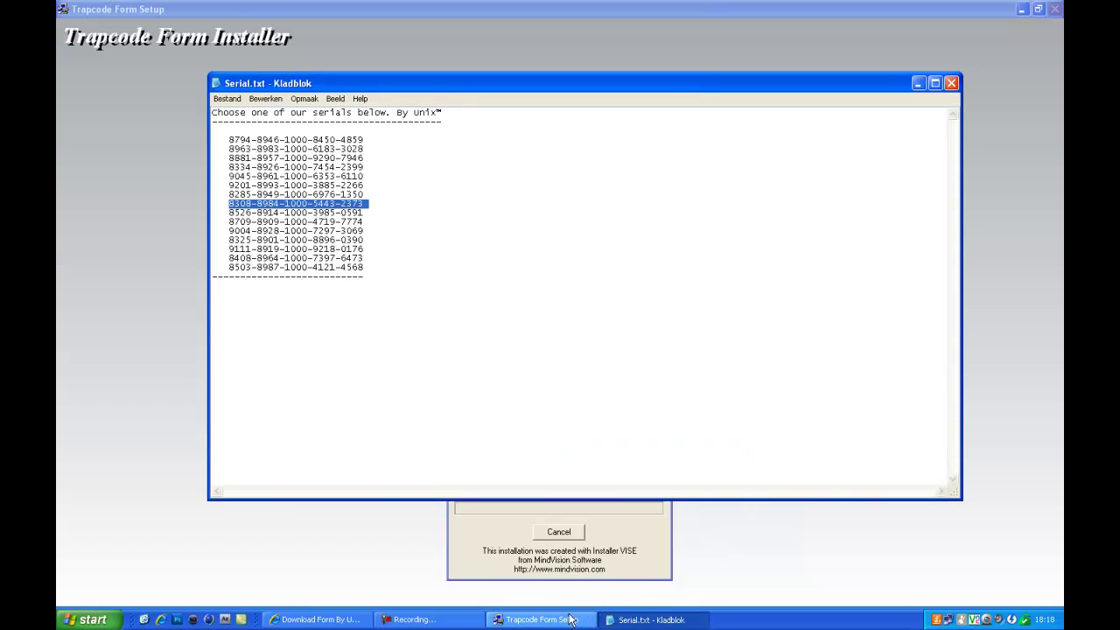
pyautogui.click(569, 619)
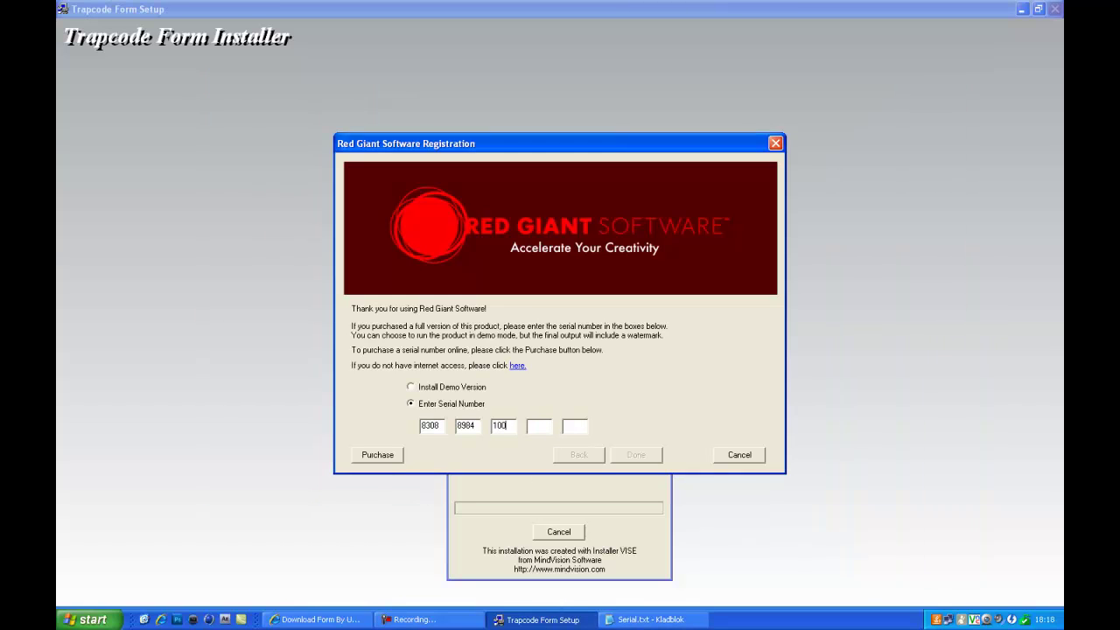
pyautogui.click(657, 619)
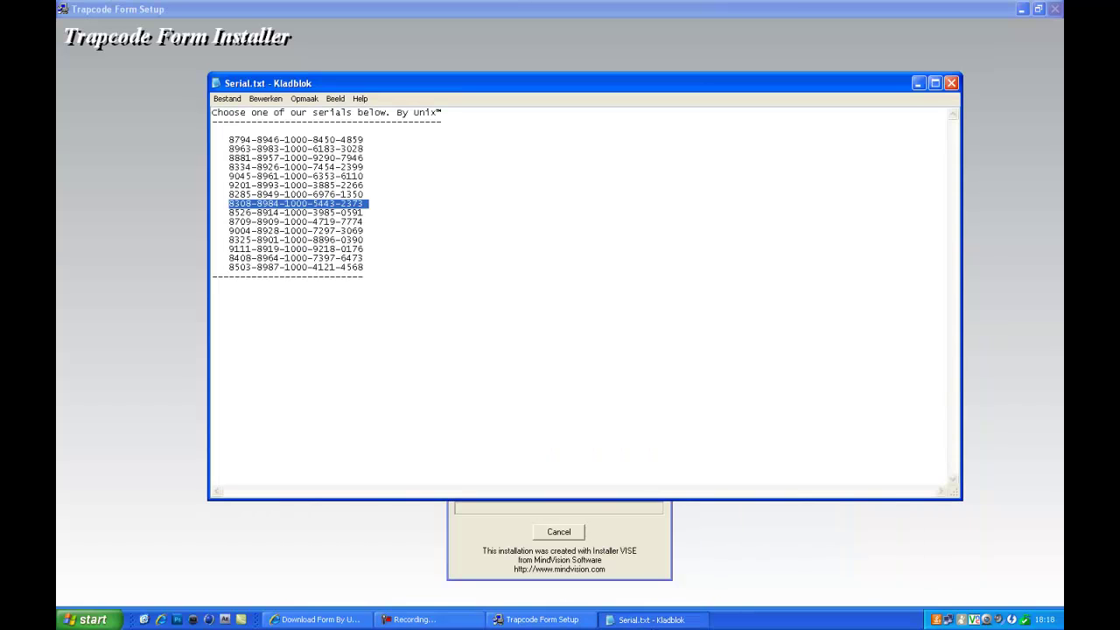
pyautogui.click(569, 617)
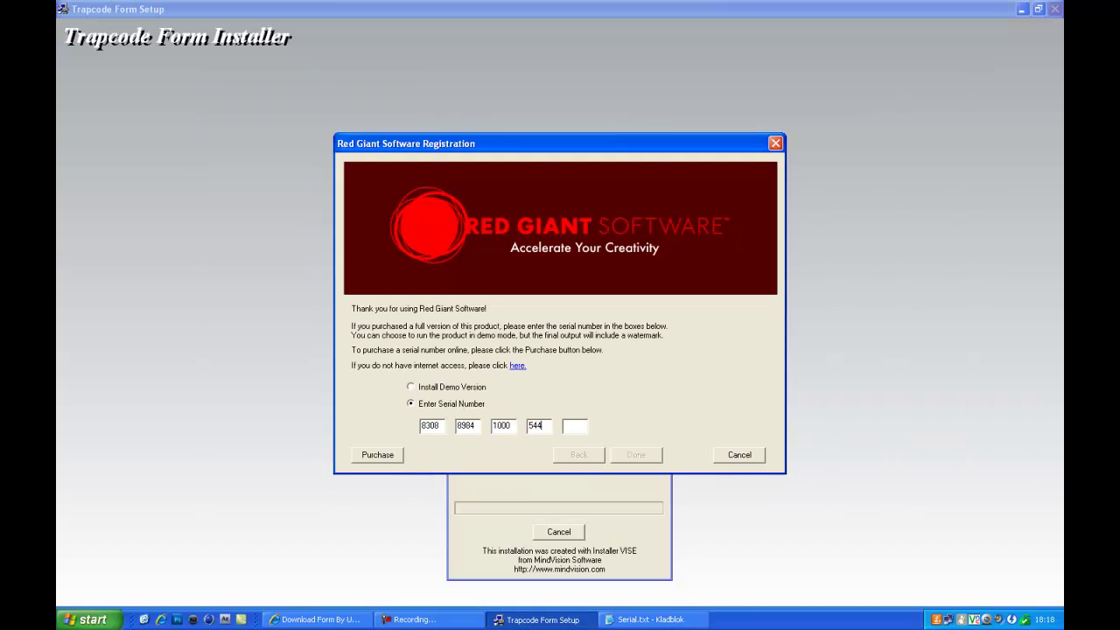
pyautogui.click(698, 616)
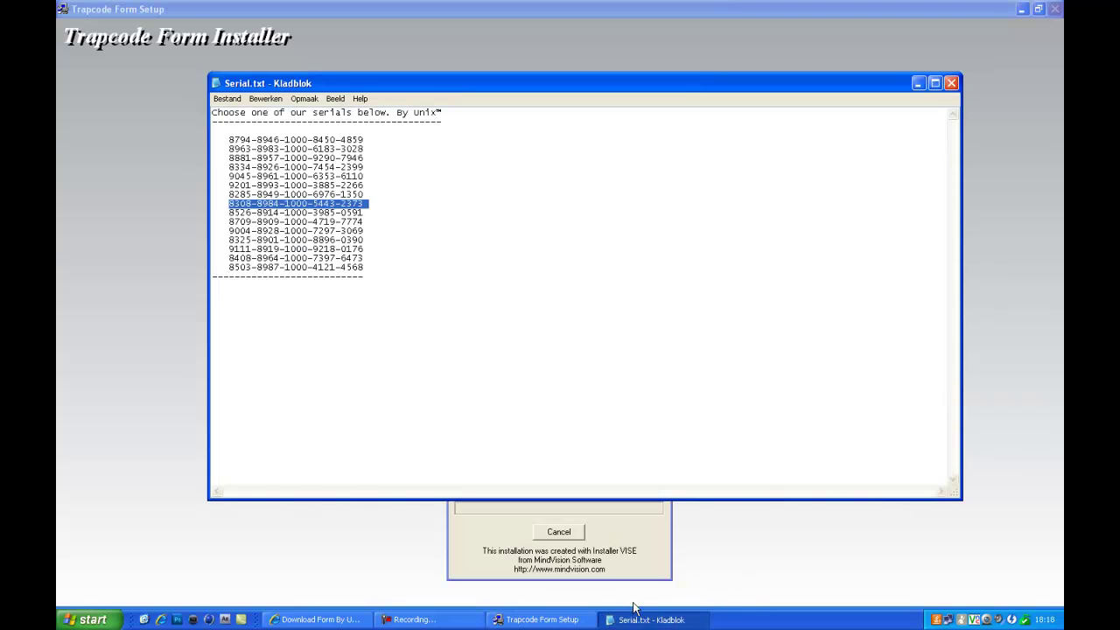
pyautogui.click(560, 618)
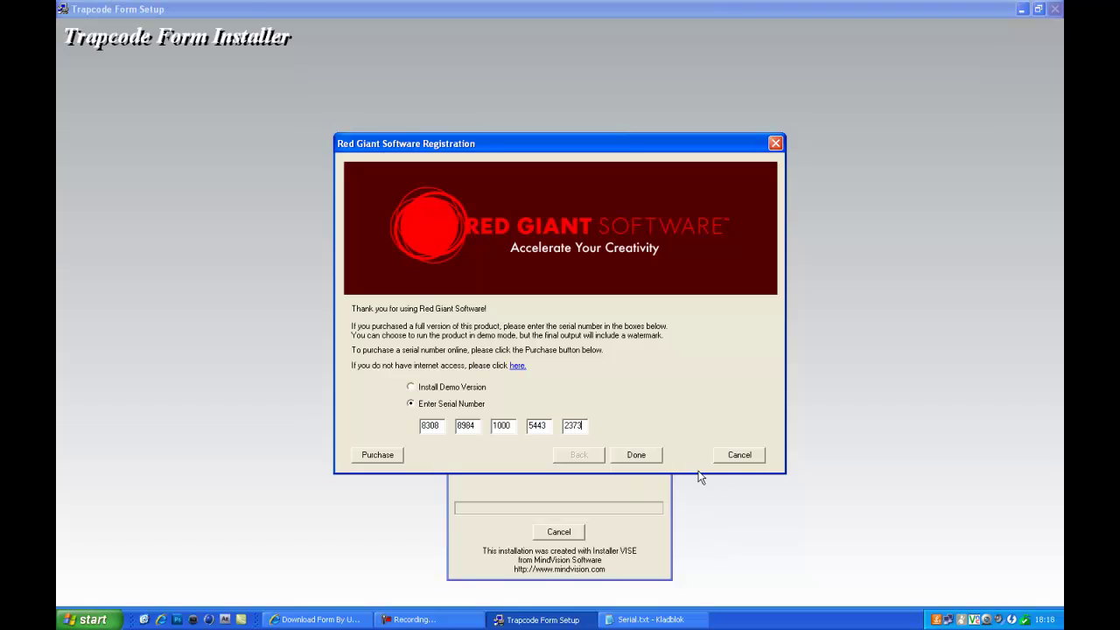
pyautogui.click(636, 454)
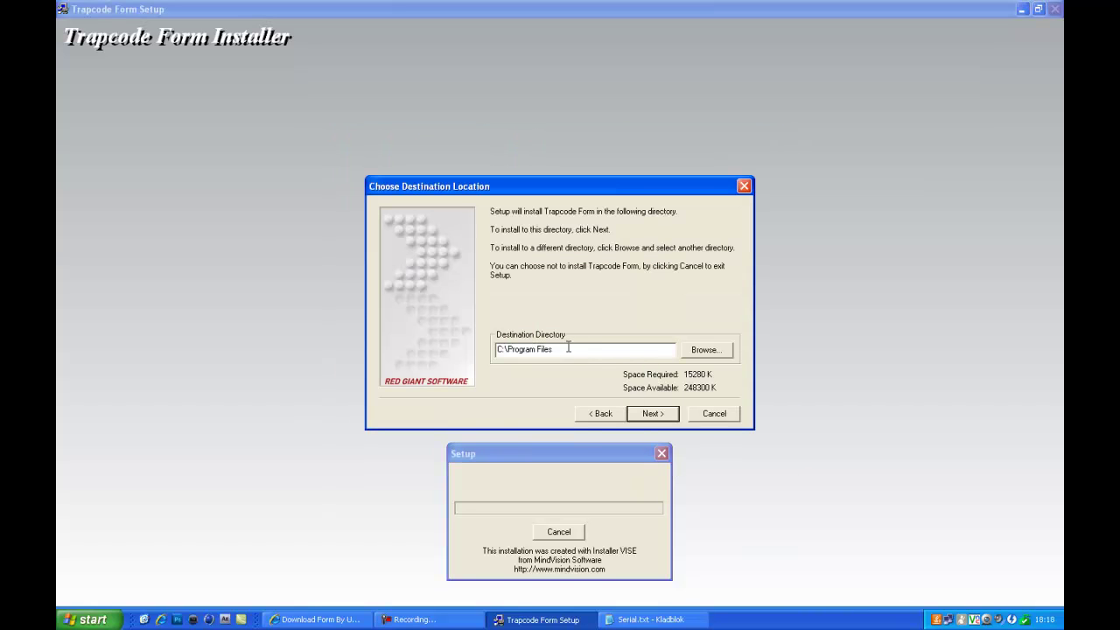
# Set the install folder to Adobe After Effects CS4\Support Files\Plug-ins\Trapcode.
pyautogui.click(710, 350)
pyautogui.doubleClick(476, 329)
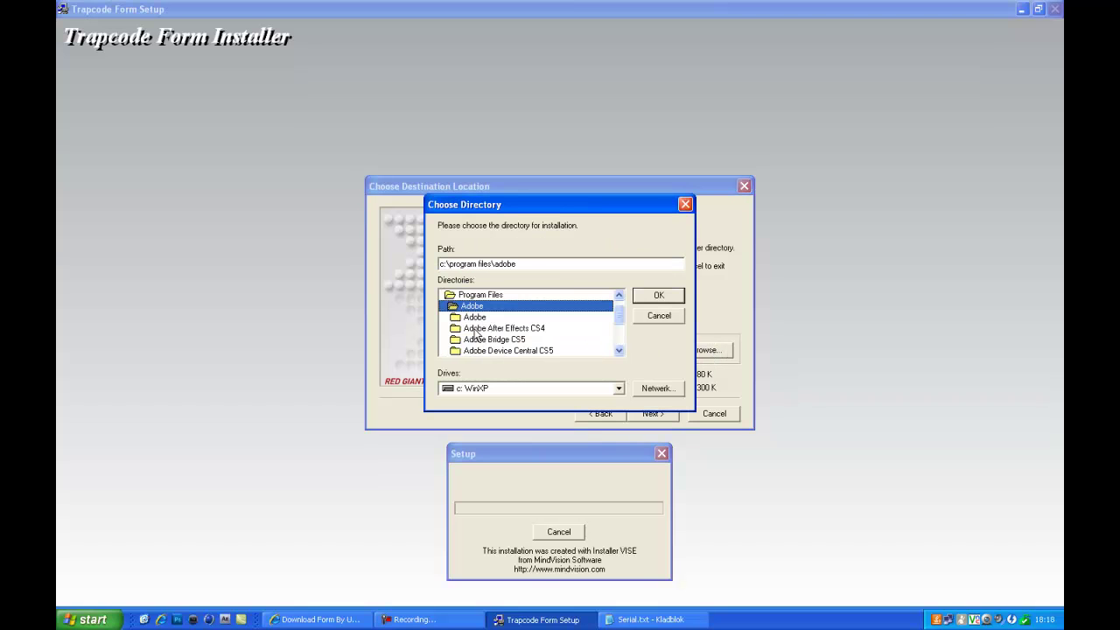
pyautogui.click(505, 330)
pyautogui.doubleClick(504, 330)
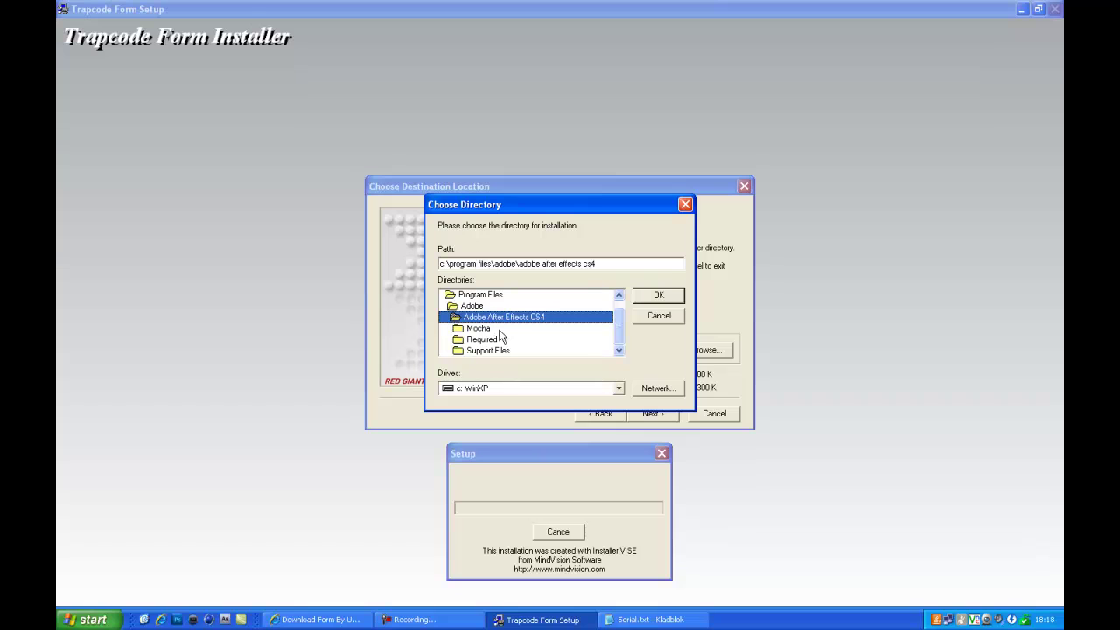
pyautogui.click(488, 352)
pyautogui.doubleClick(489, 352)
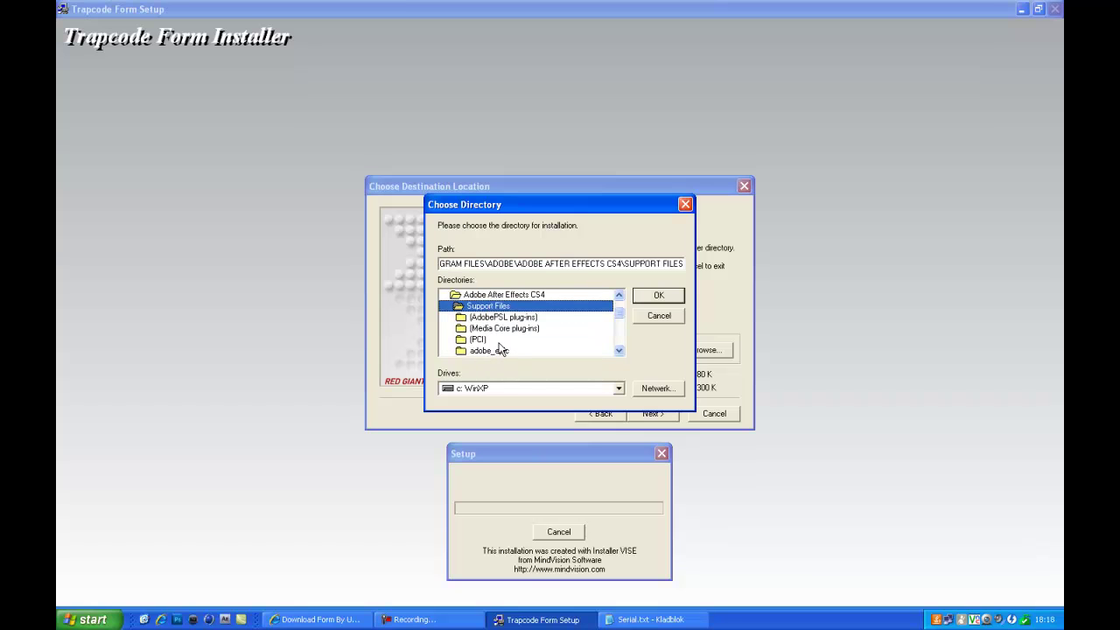
pyautogui.scroll(-2, 502, 346)
pyautogui.scroll(-2, 504, 340)
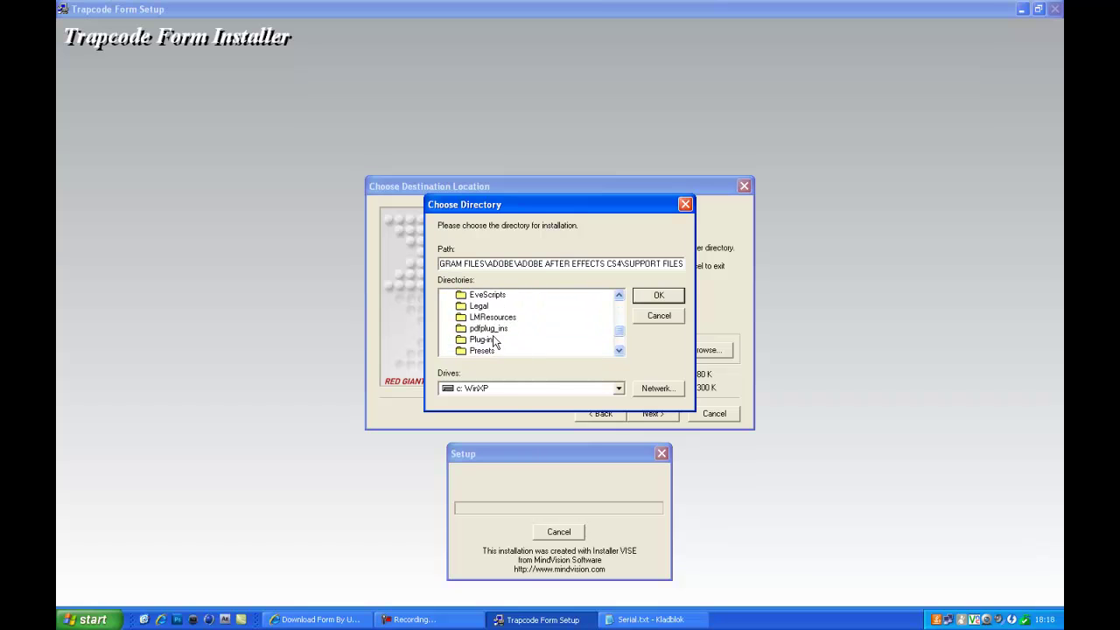
pyautogui.doubleClick(483, 340)
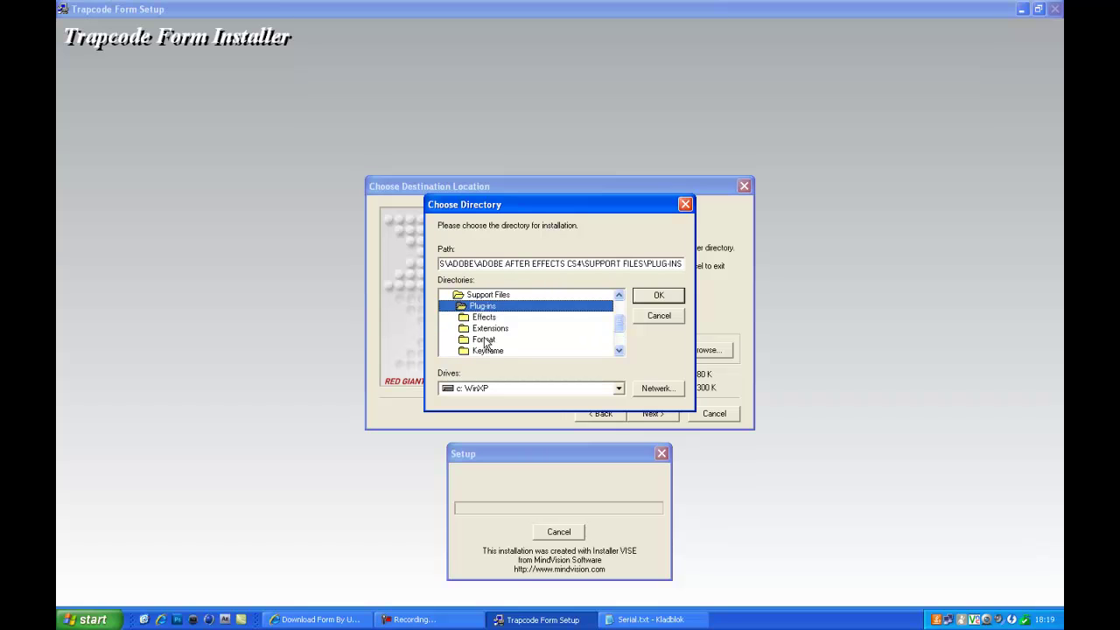
pyautogui.scroll(-3, 486, 343)
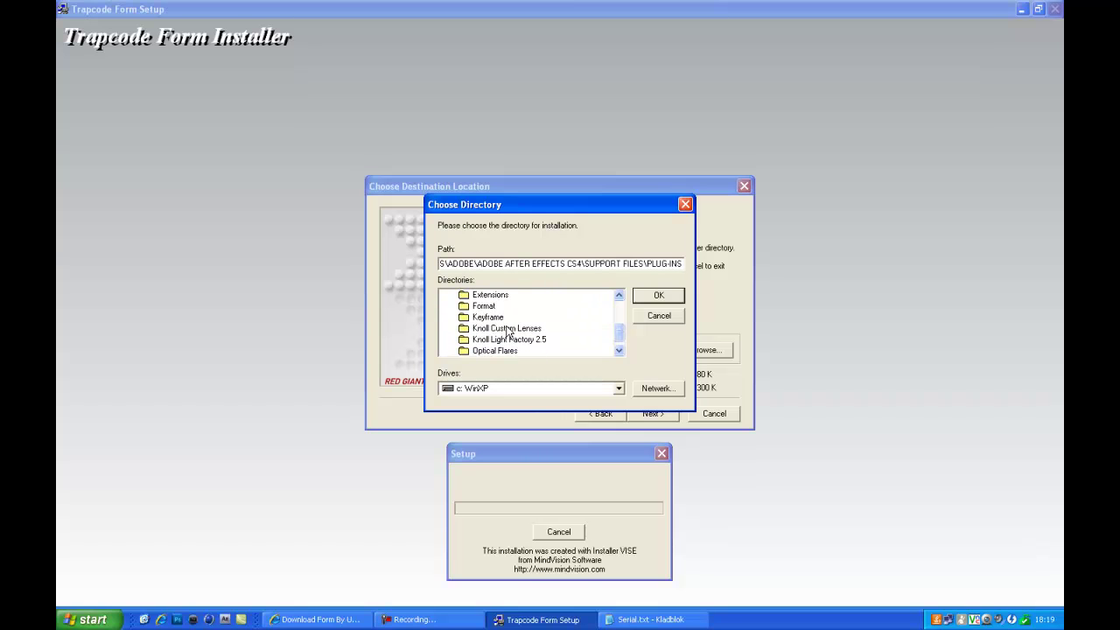
pyautogui.scroll(-1, 507, 332)
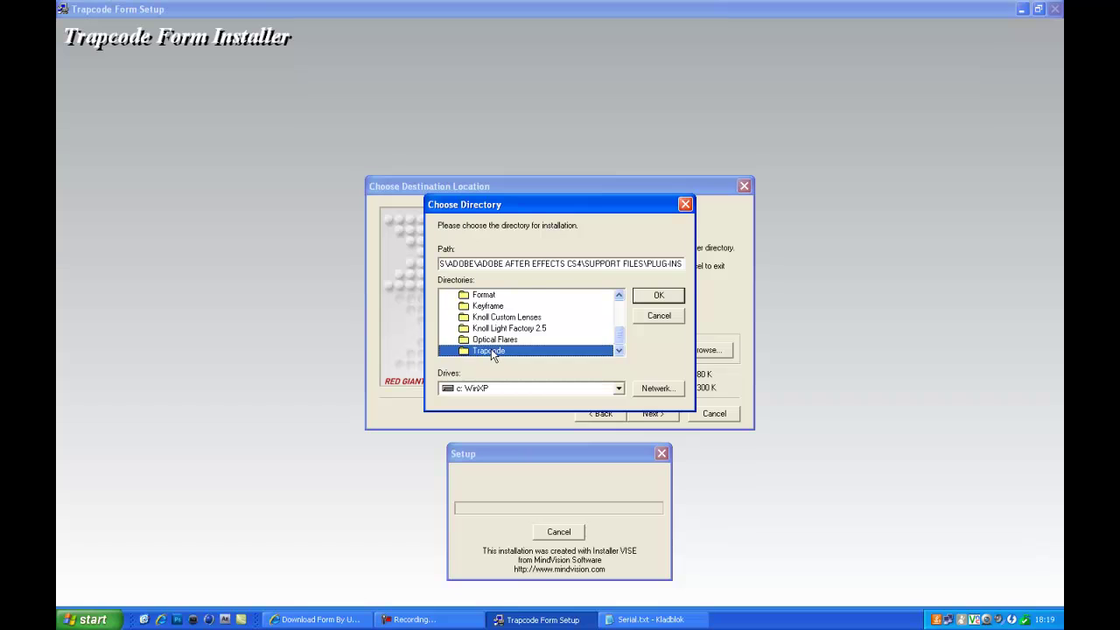
pyautogui.doubleClick(493, 351)
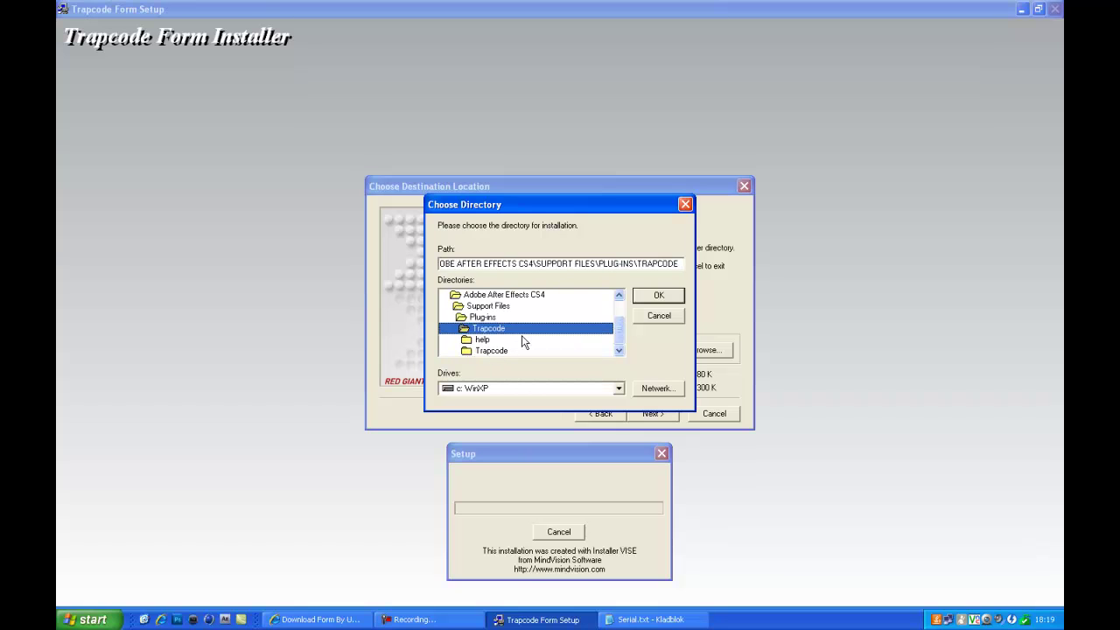
pyautogui.click(656, 296)
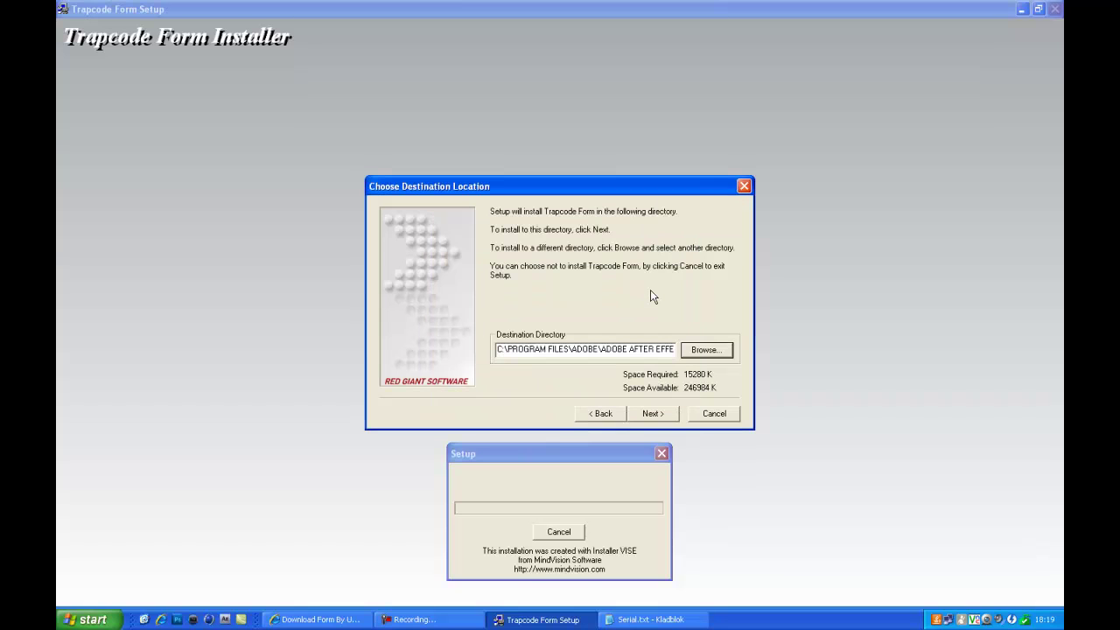
# Continue, then set the preset destination to After Effects CS4's Support Files\Plug-ins\Trapcode folder.
pyautogui.click(655, 415)
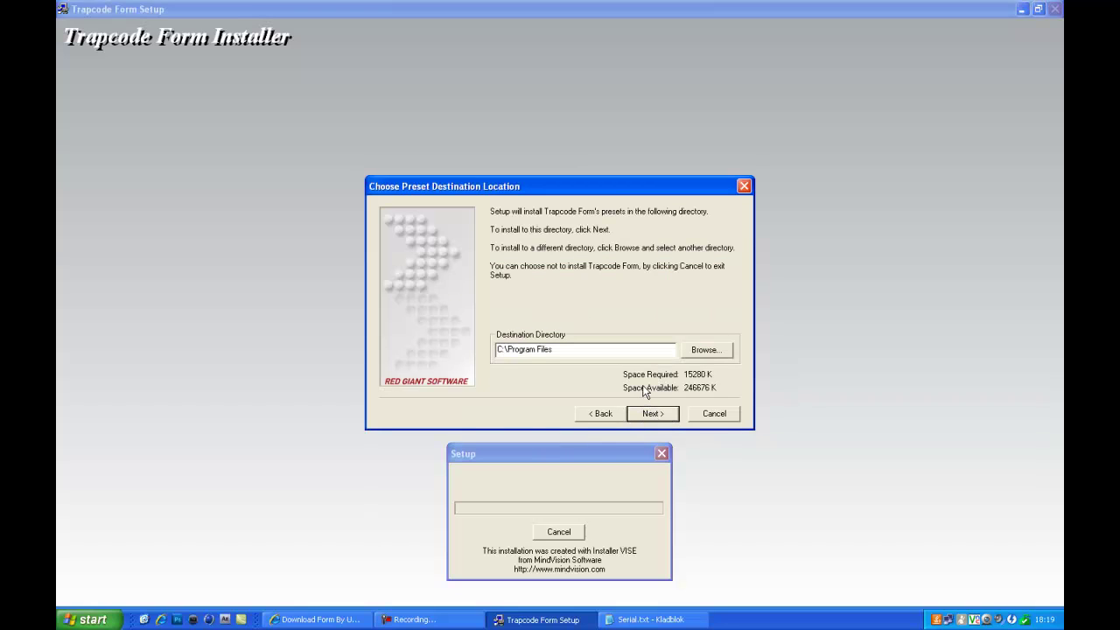
pyautogui.click(705, 350)
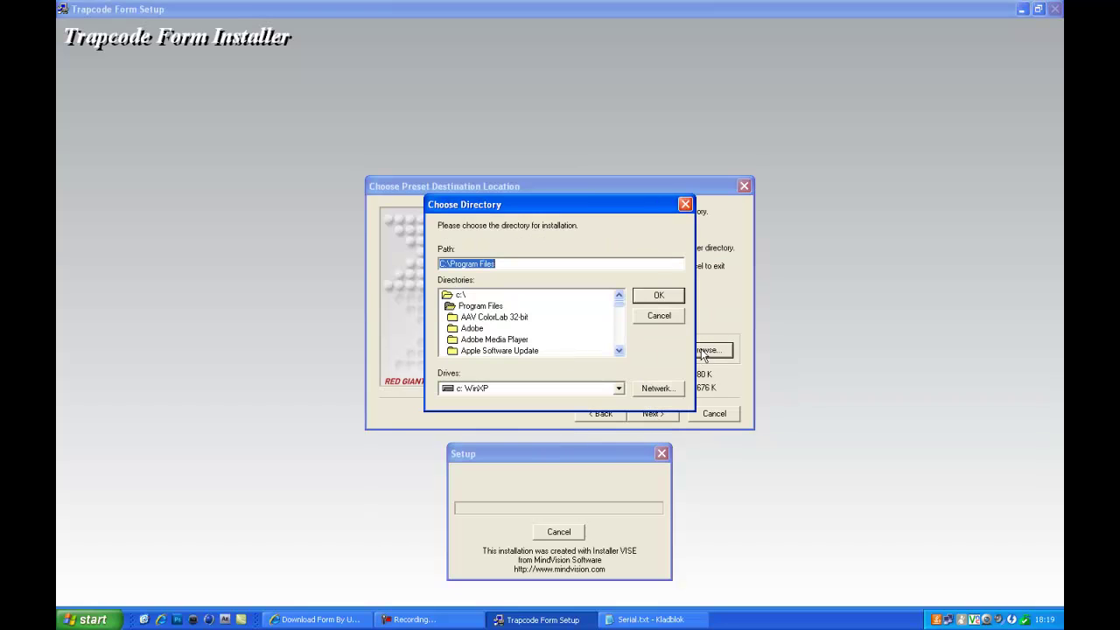
pyautogui.doubleClick(477, 329)
pyautogui.scroll(-1, 512, 335)
pyautogui.doubleClick(528, 296)
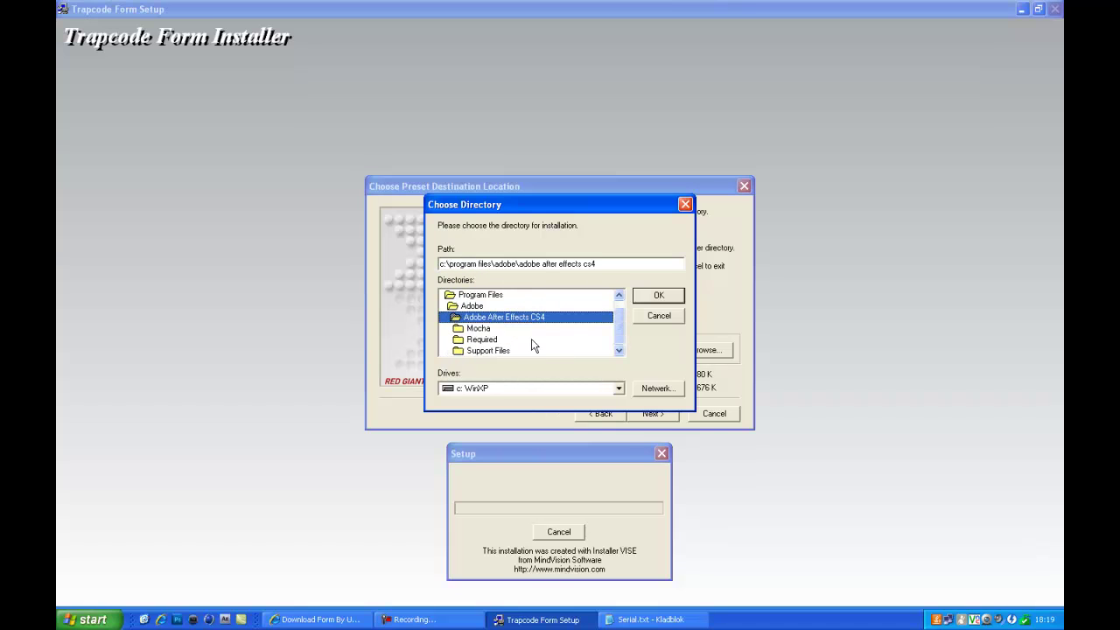
pyautogui.click(502, 320)
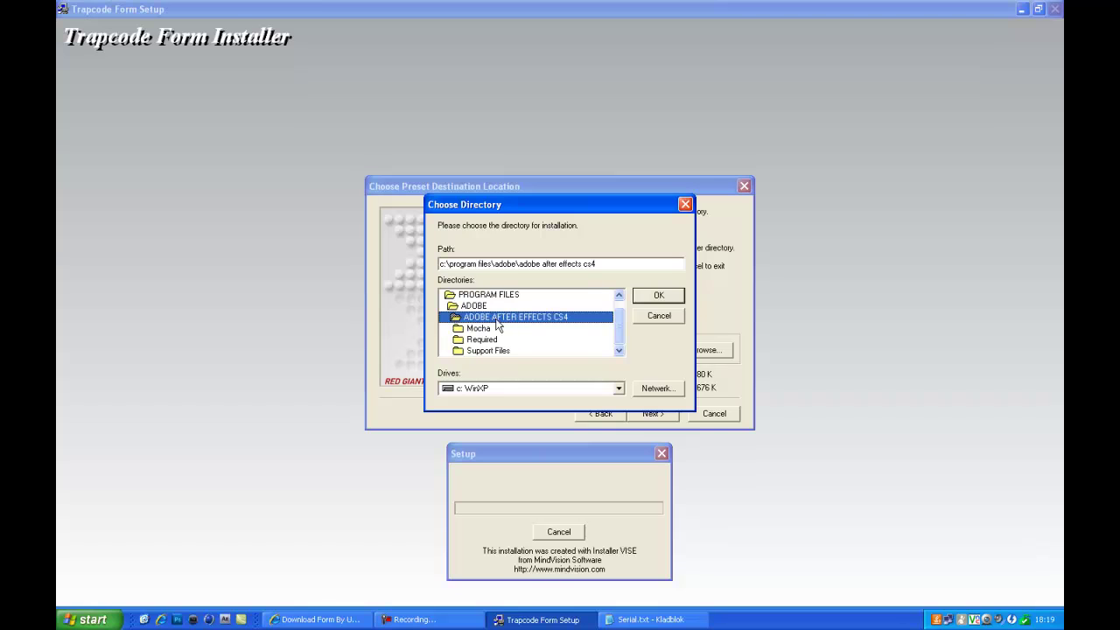
pyautogui.doubleClick(490, 351)
pyautogui.scroll(-1, 492, 354)
pyautogui.scroll(-4, 492, 354)
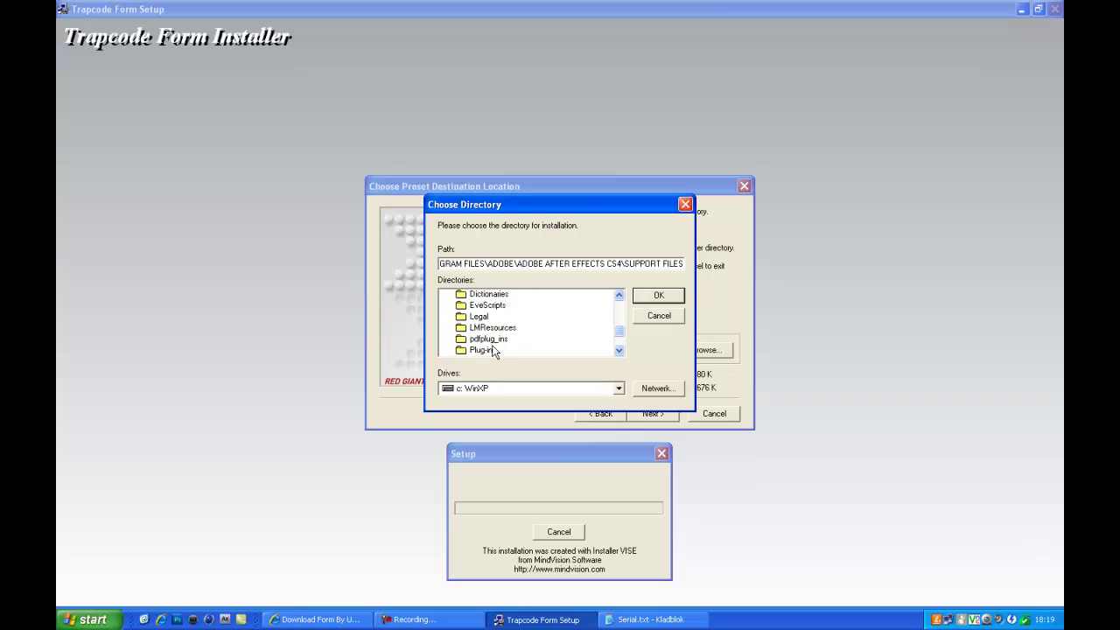
pyautogui.doubleClick(483, 295)
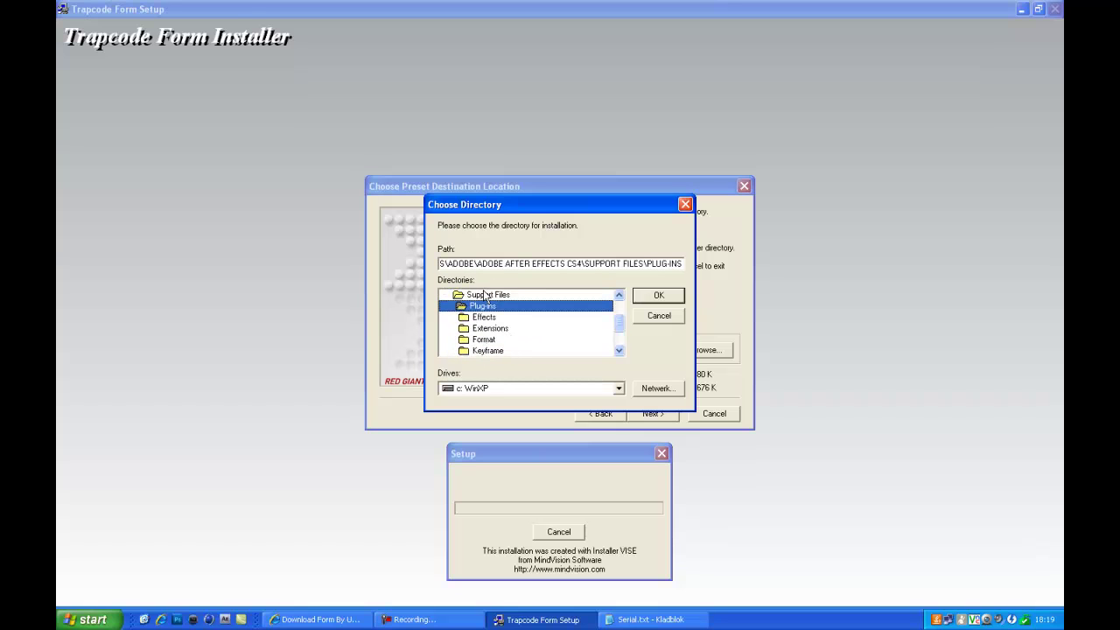
pyautogui.scroll(-2, 499, 324)
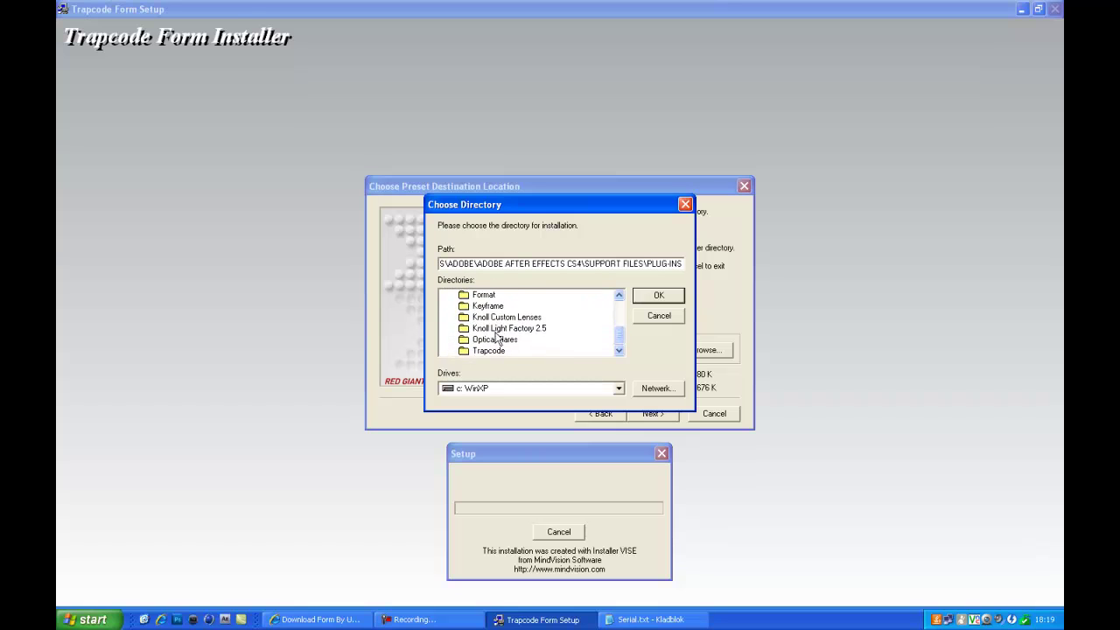
pyautogui.doubleClick(490, 351)
pyautogui.click(661, 296)
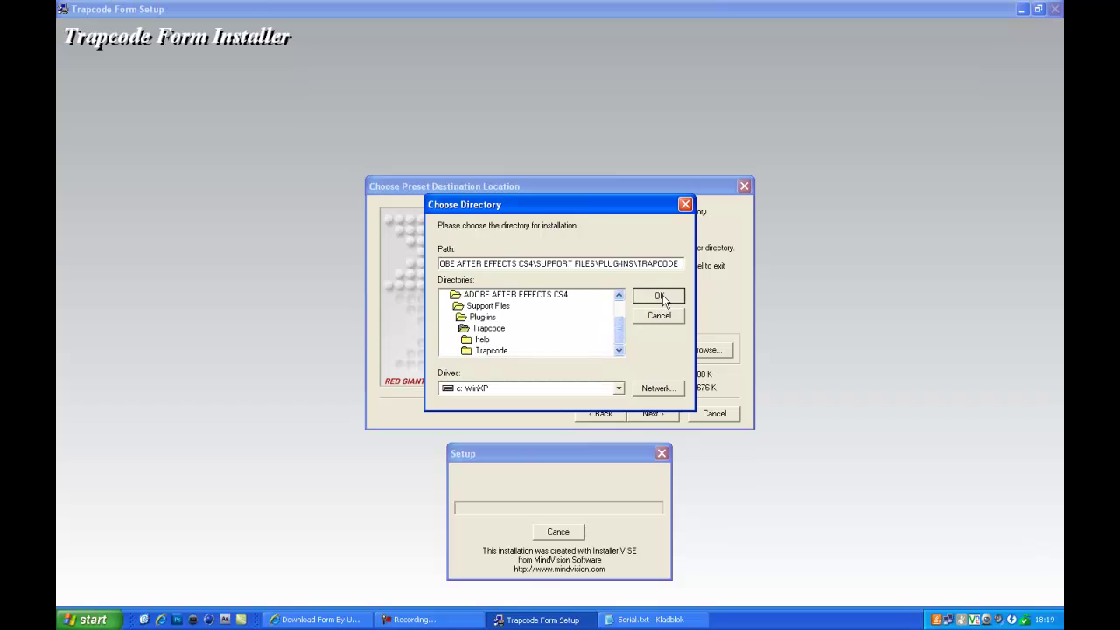
# Start copying files and let the installation run through to the Finished page.
pyautogui.click(654, 413)
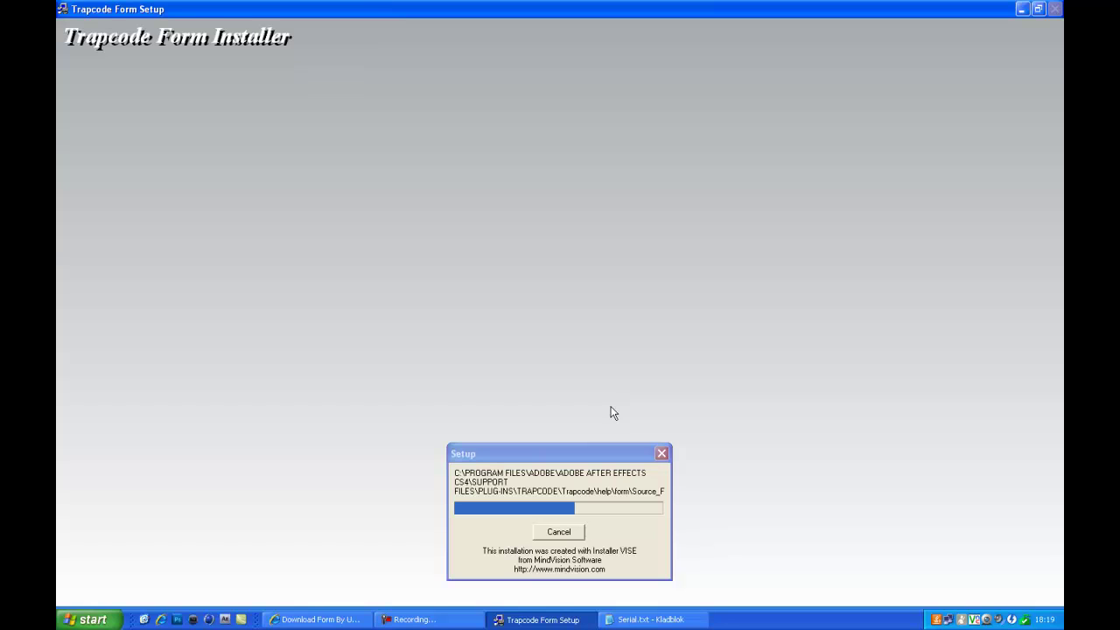
pyautogui.click(545, 451)
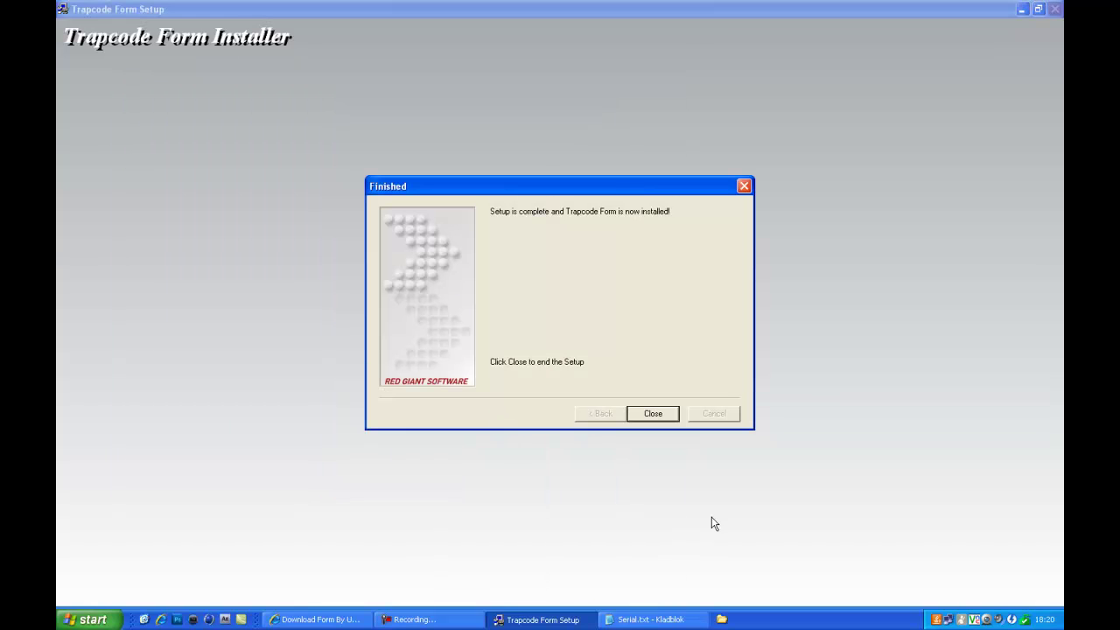
# Close the Finished installer and the Red Giant Software browser window, leaving the desktop visible.
pyautogui.click(654, 414)
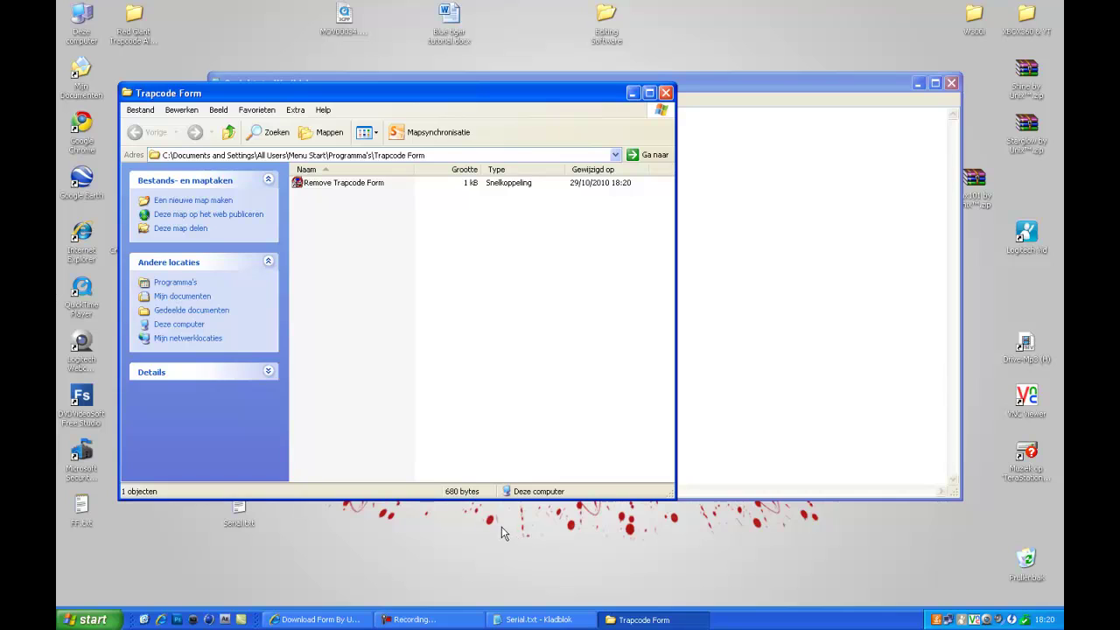
pyautogui.click(144, 619)
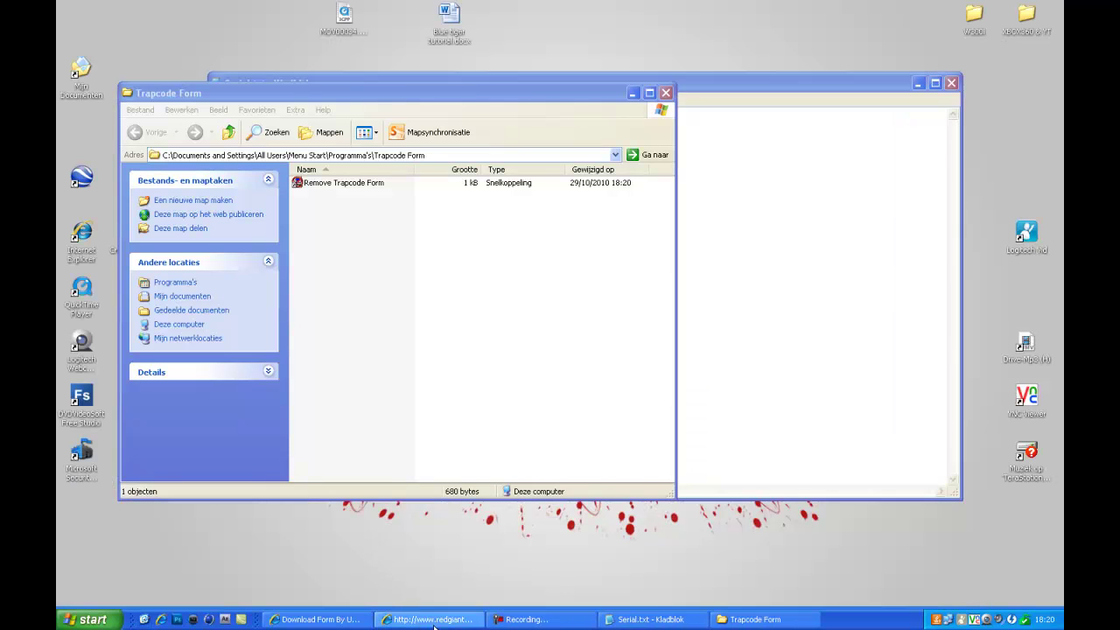
pyautogui.rightClick(438, 621)
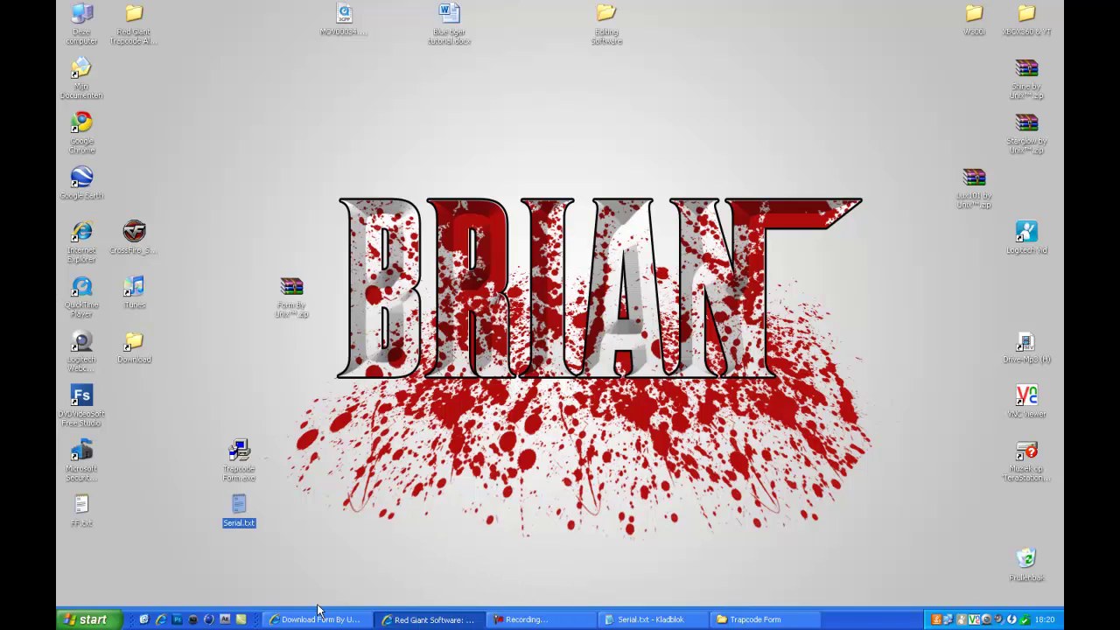
pyautogui.rightClick(433, 619)
pyautogui.press('Escape')
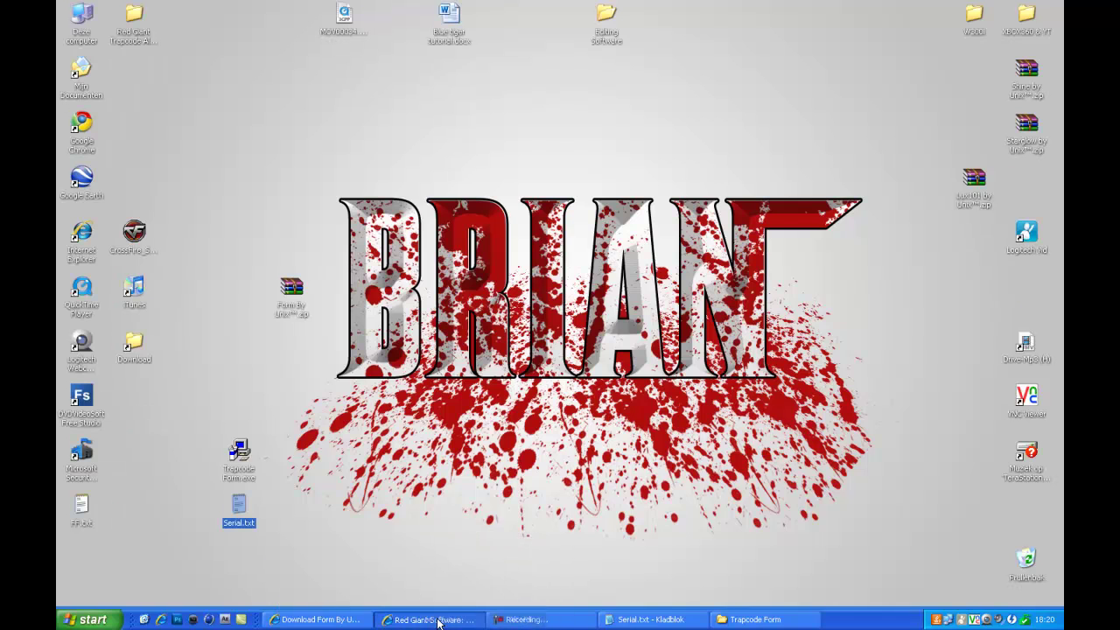